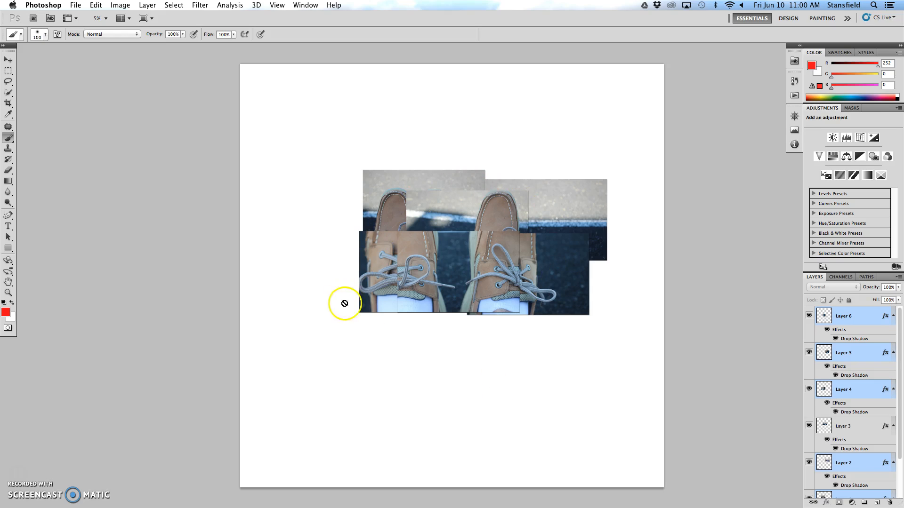
- Inspect the shoe montage at 100% zoom, covering the laces, lower photo edges, drop shadows and upper background
click(570, 392)
key(super+1)
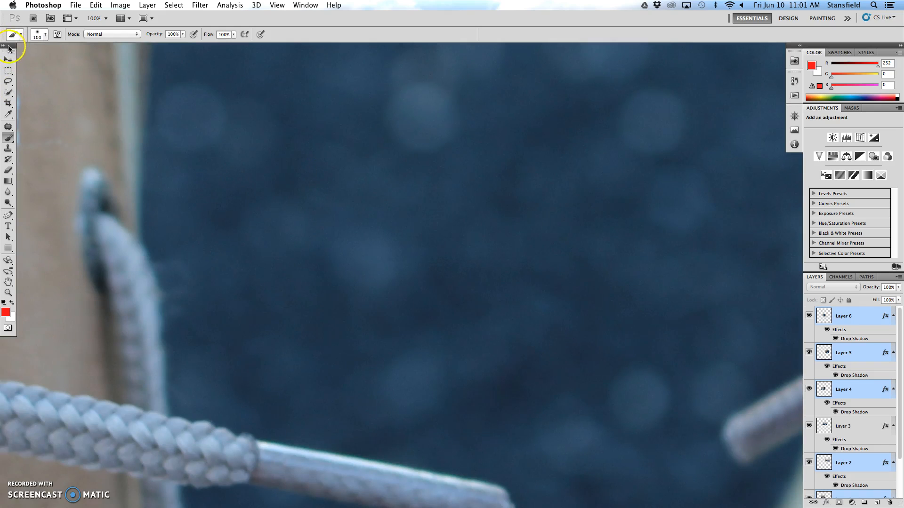
click(8, 59)
scroll(403, 161, down, 10)
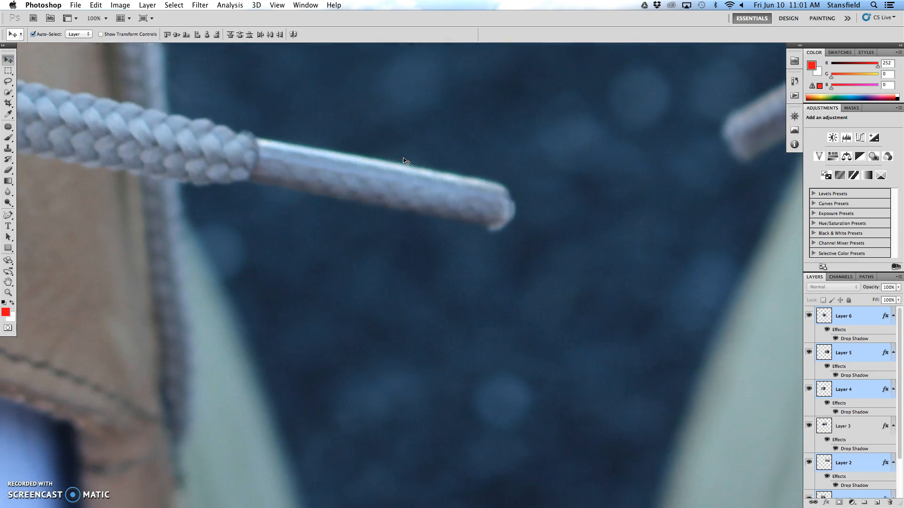
scroll(403, 161, down, 10)
scroll(404, 161, right, 10)
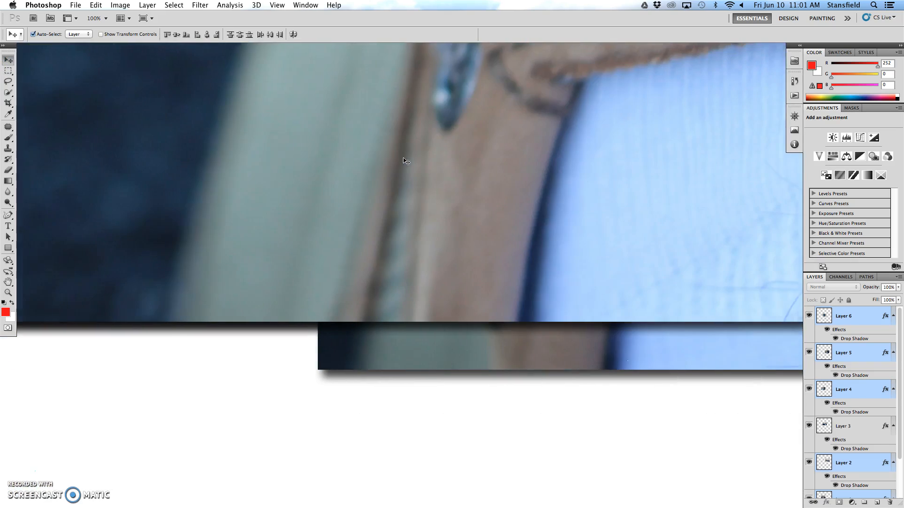
scroll(404, 161, right, 10)
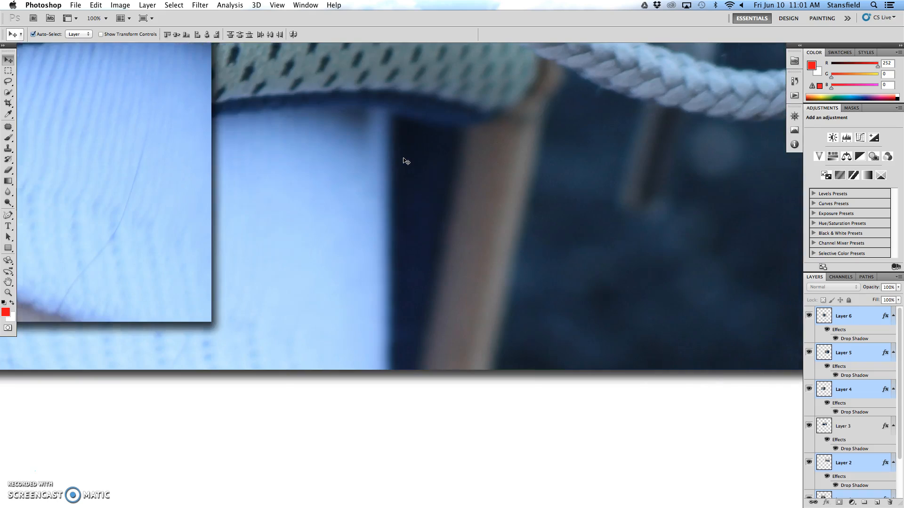
scroll(404, 161, up, 15)
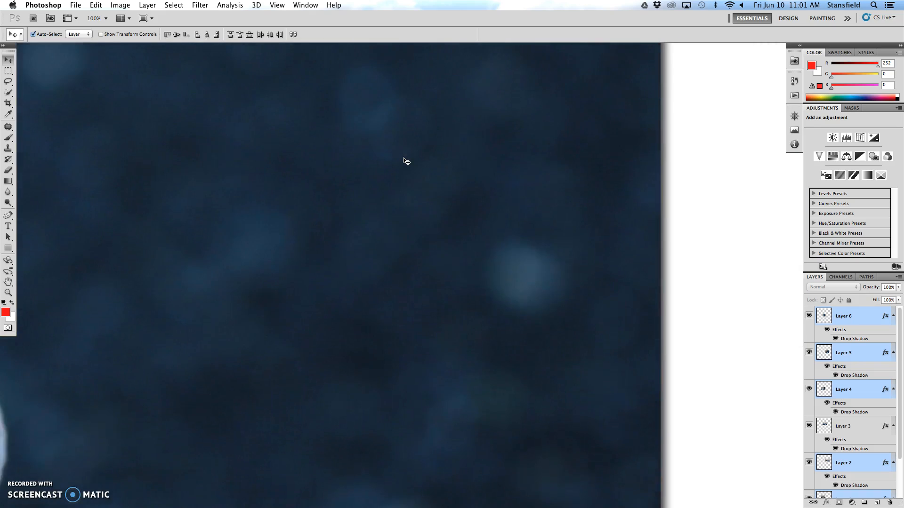
scroll(403, 161, up, 5)
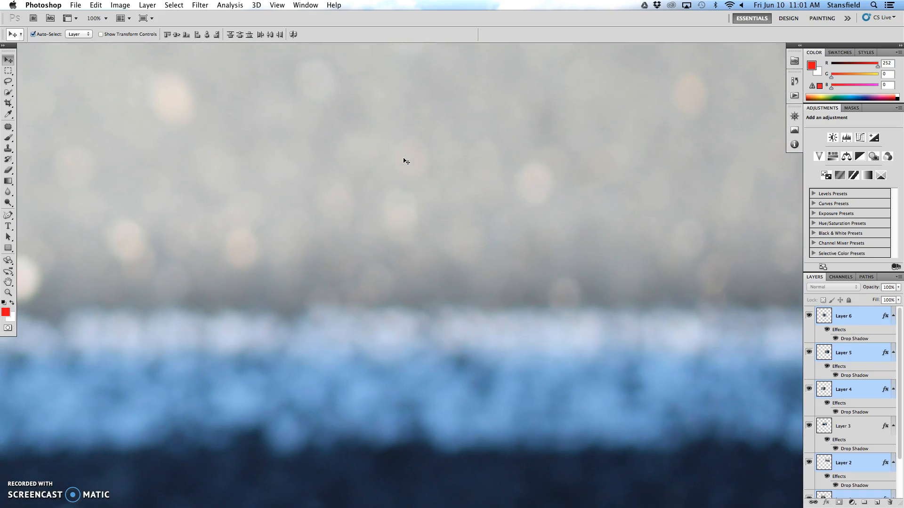
key(super+0)
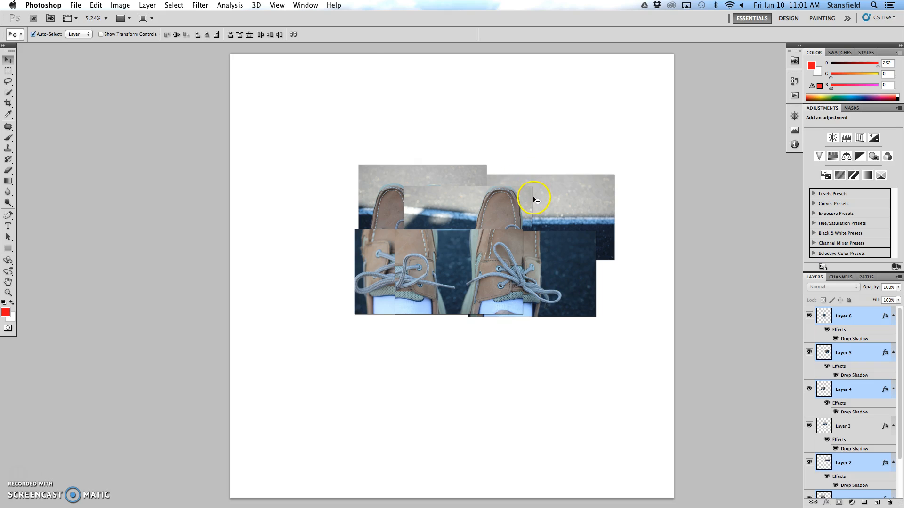
- Examine the overlaps and outer edges of the montage photos at reduced zoom levels down to 16.7%
key(super+1)
scroll(534, 199, up, 8)
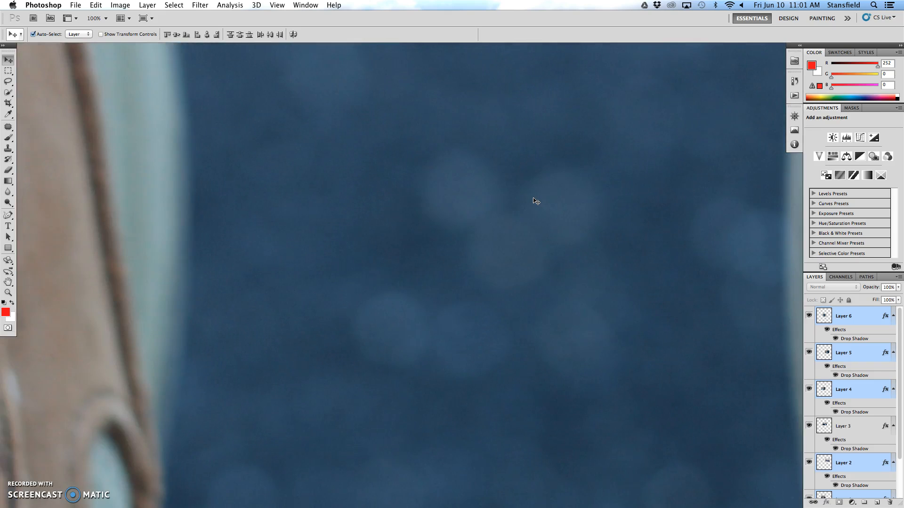
key(super+minus)
key(super+minus)
key(super+minus)
key(super+minus)
key(super+minus)
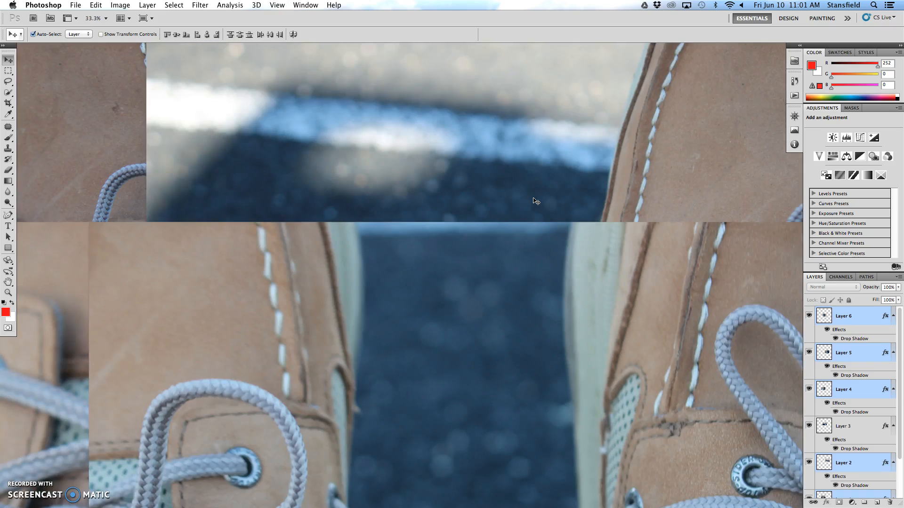
scroll(534, 199, right, 5)
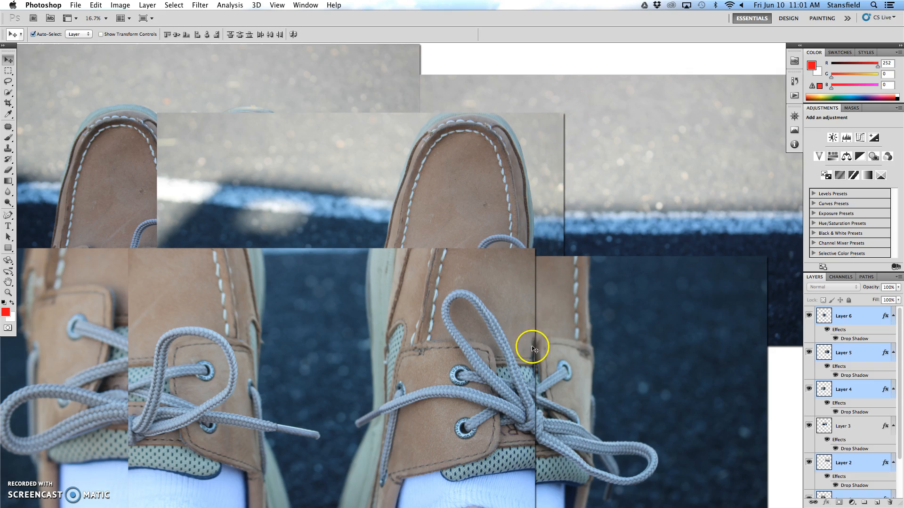
scroll(535, 352, down, 10)
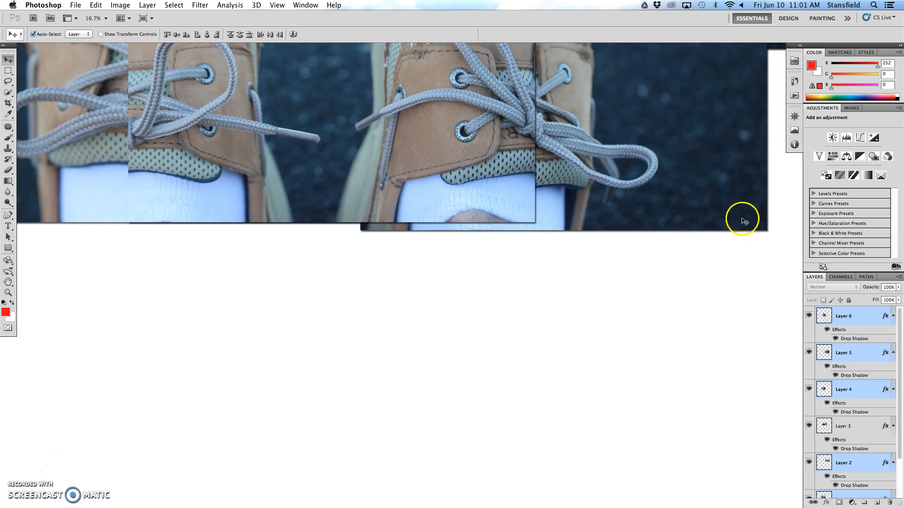
scroll(656, 280, up, 10)
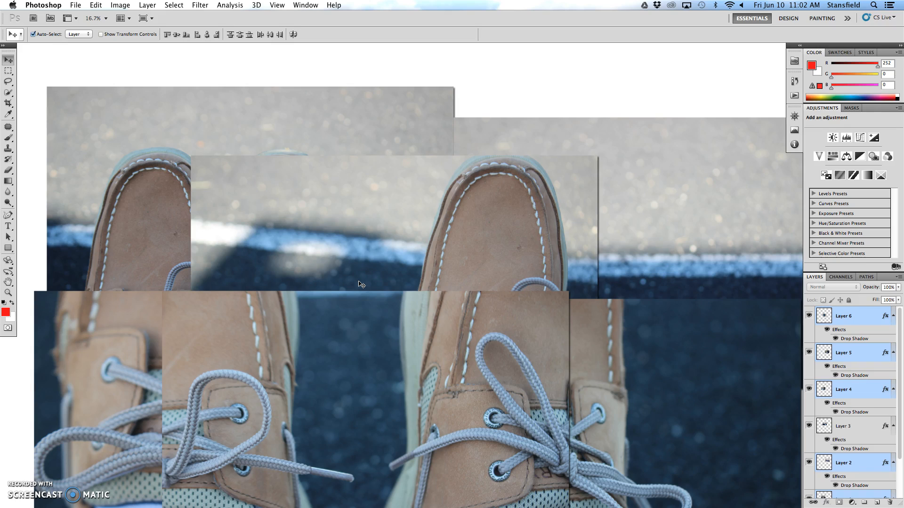
key(super+0)
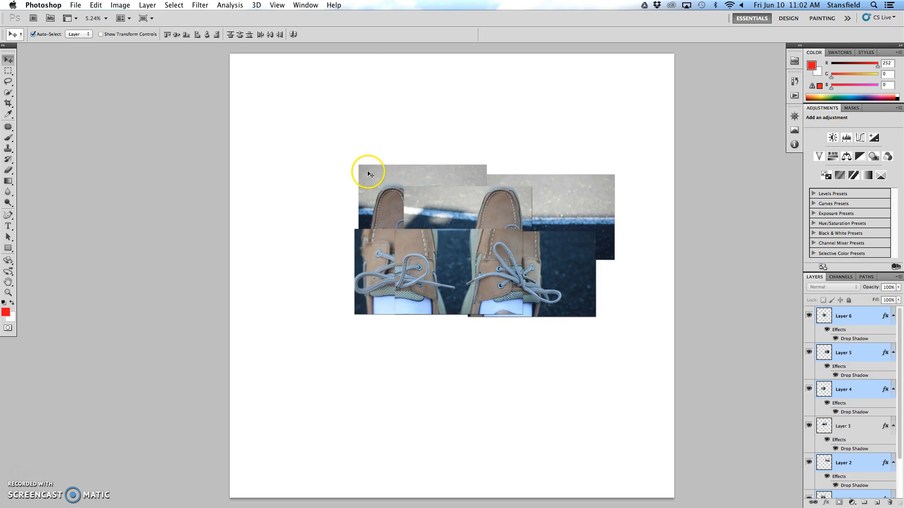
- Crop the canvas around the shoe montage, leaving a fairly even white border on all sides
click(9, 104)
mouse_move(301, 135)
mouse_down()
mouse_move(490, 317)
mouse_move(643, 351)
mouse_up()
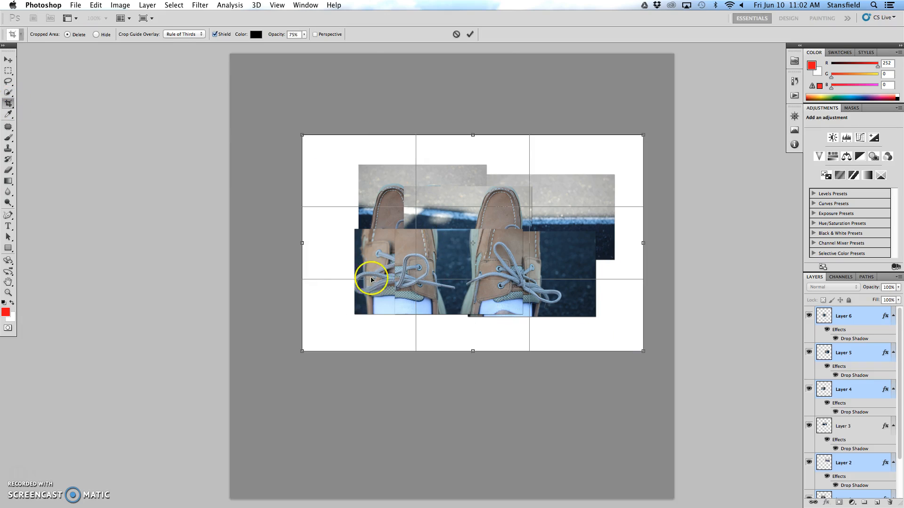
drag(300, 242, 320, 241)
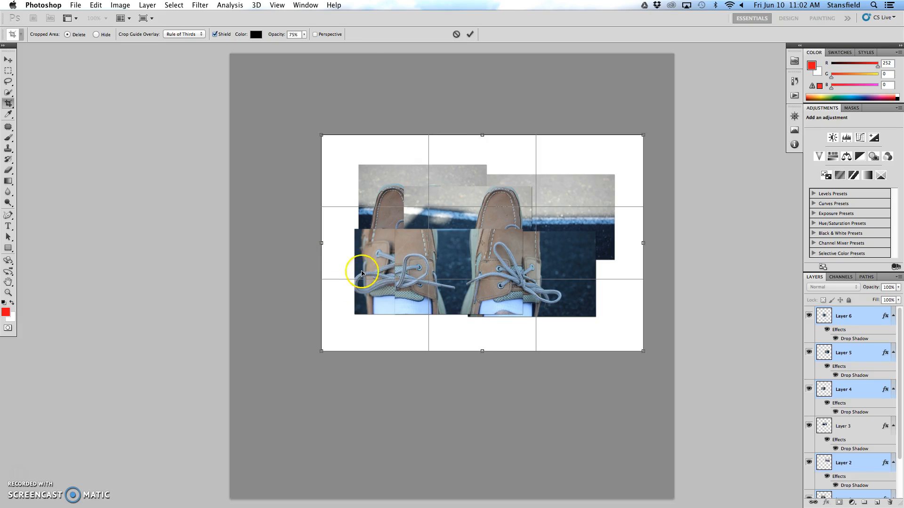
drag(483, 137, 483, 136)
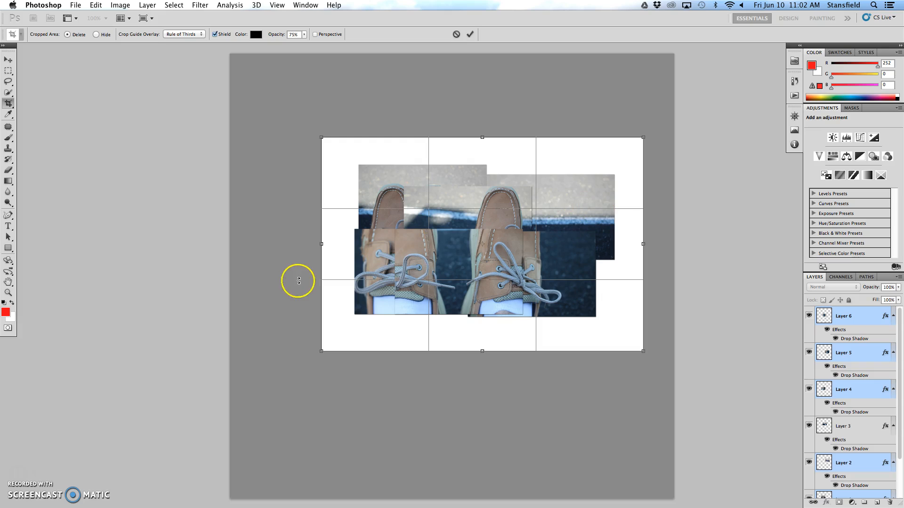
mouse_move(322, 244)
mouse_down()
mouse_move(355, 245)
mouse_move(321, 245)
mouse_up()
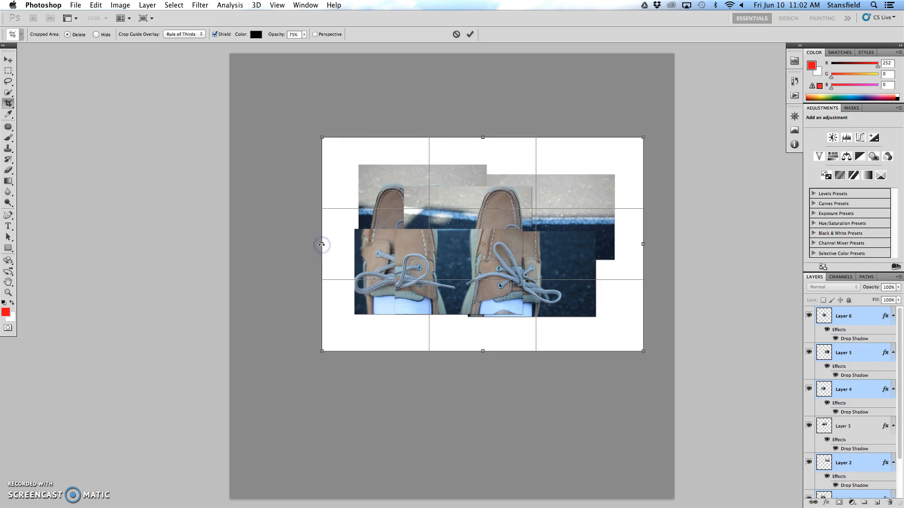
key(Return)
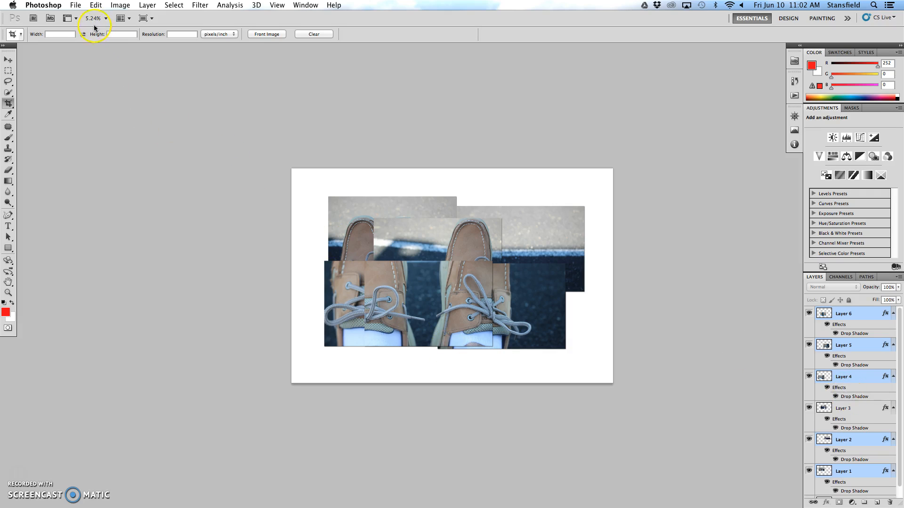
- Set up a Save As of the montage on the Desktop in Photoshop format with layers kept
click(77, 6)
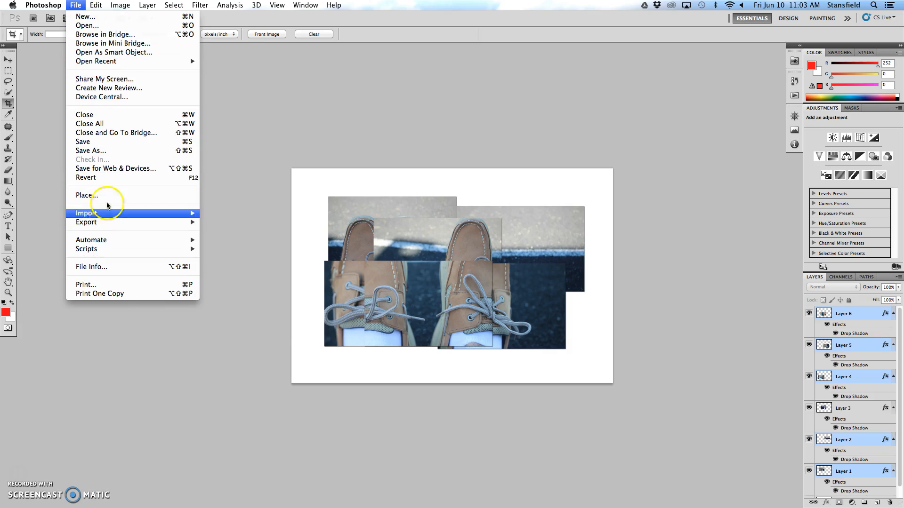
click(113, 152)
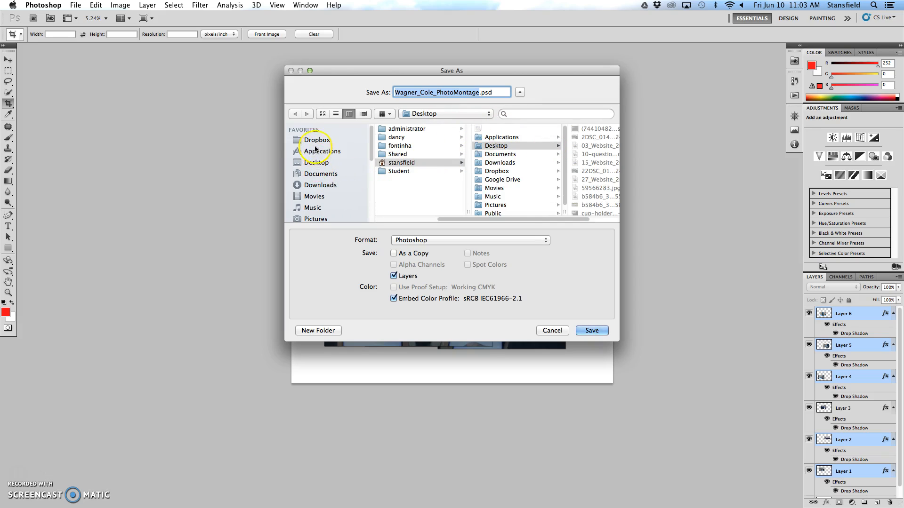
scroll(323, 209, down, 2)
click(326, 211)
scroll(325, 213, down, 1)
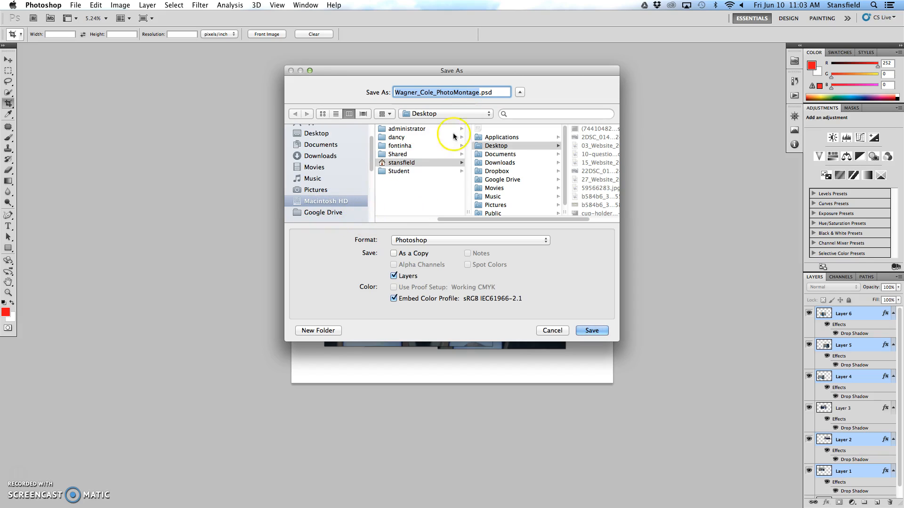
click(420, 92)
drag(479, 92, 359, 103)
click(423, 241)
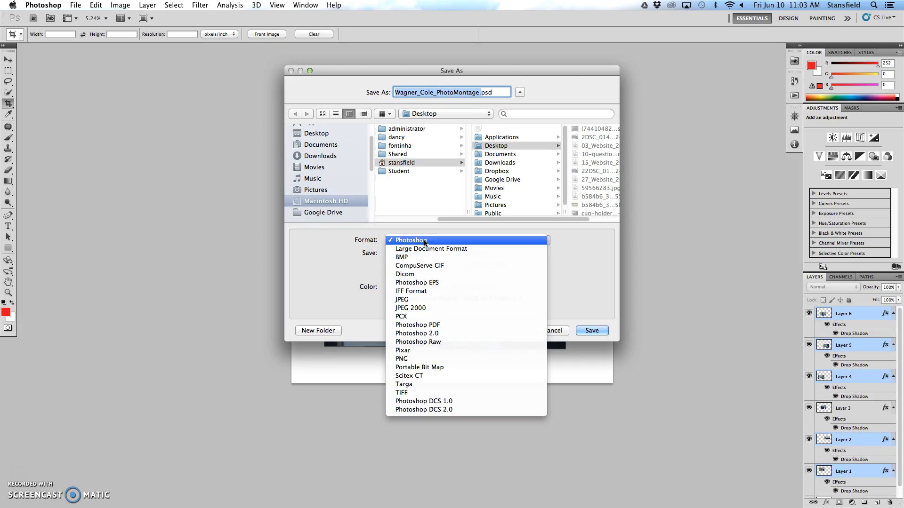
click(420, 241)
- Append 2 to the PhotoMontage file name and save it with Maximize Compatibility on, without replacing the existing file
click(591, 331)
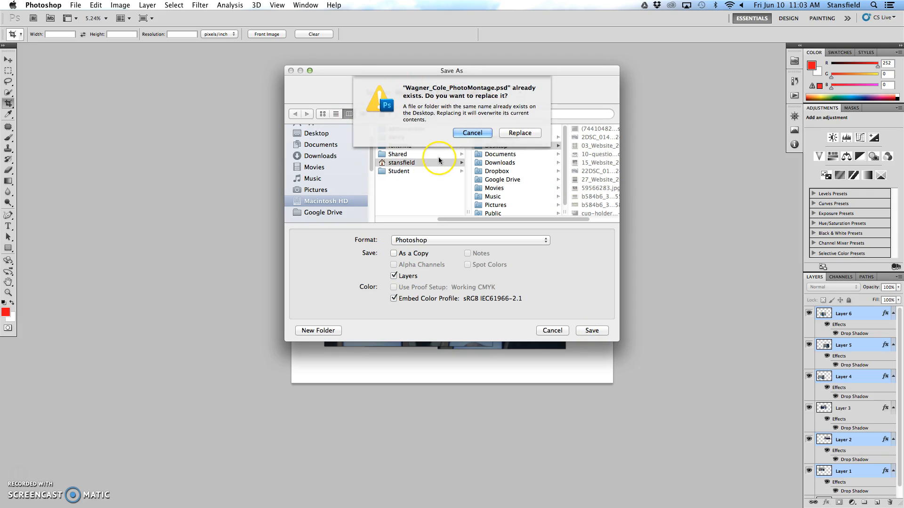
click(465, 132)
click(477, 92)
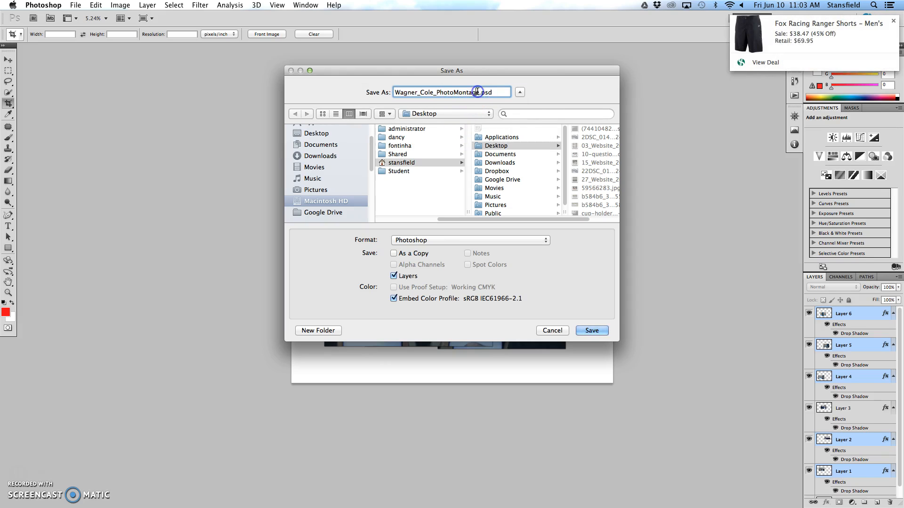
text(2)
click(588, 330)
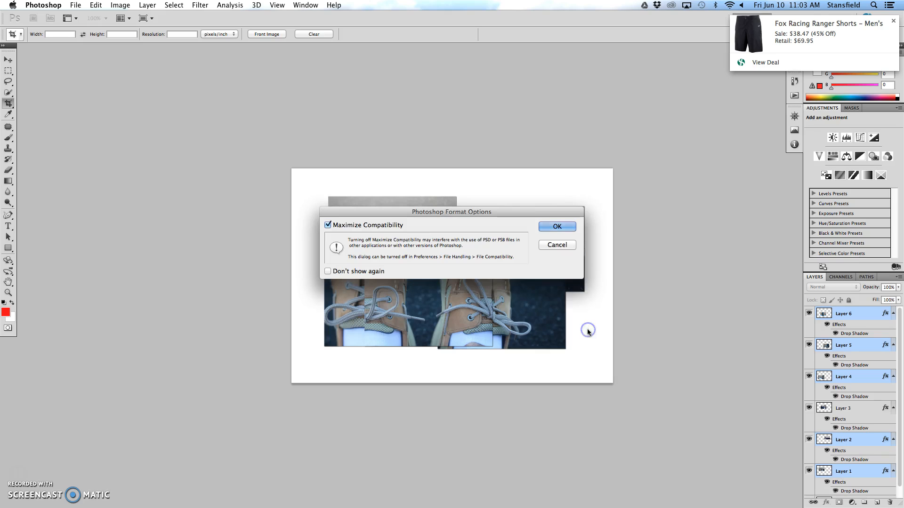
click(546, 229)
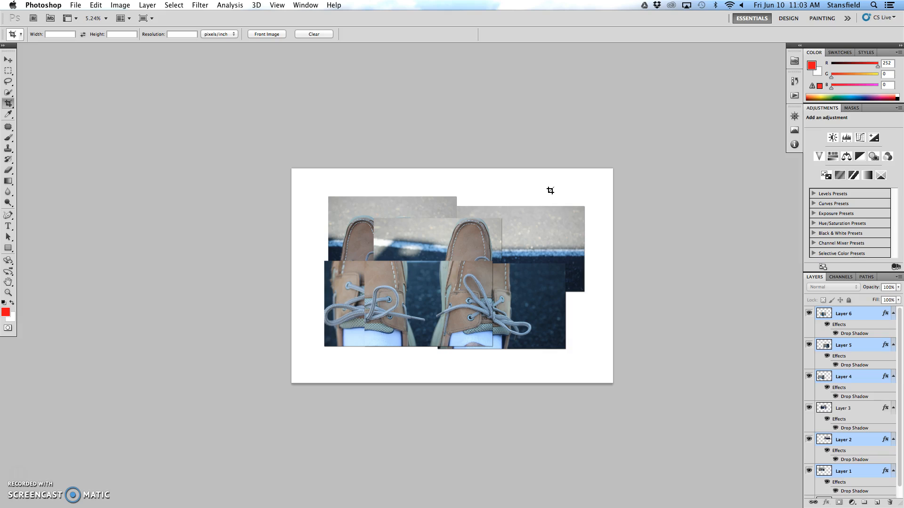
- Flatten all montage layers into a single Background layer
click(94, 5)
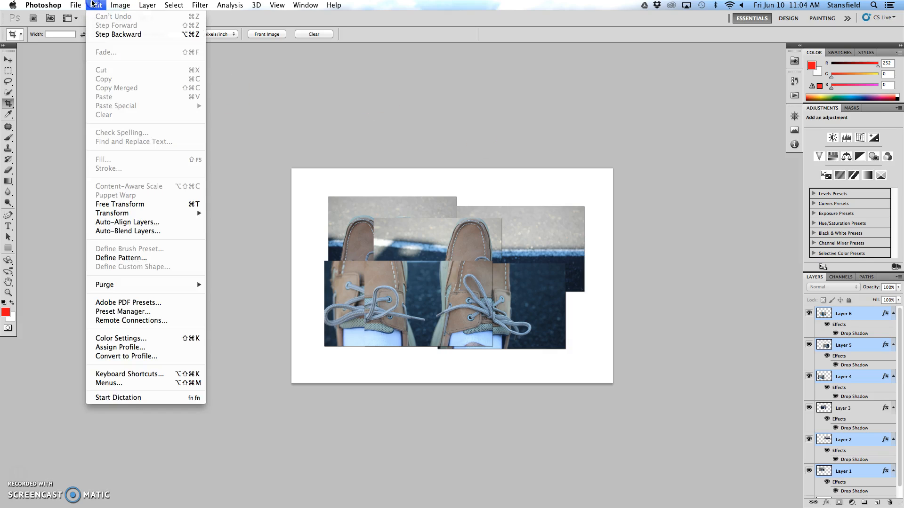
mouse_move(147, 5)
click(172, 364)
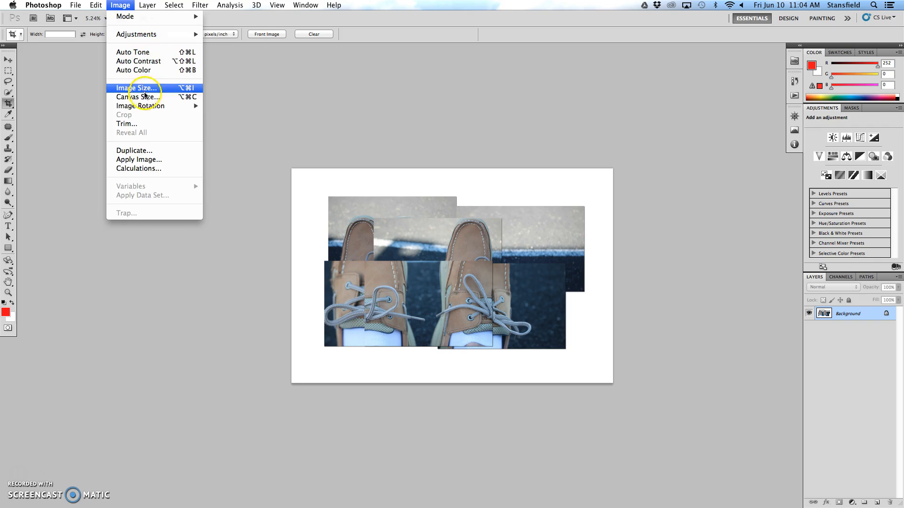
- Set the montage's document width to 10 inches and its resolution to 300 pixels/inch, keeping proportions constrained
click(141, 96)
click(547, 199)
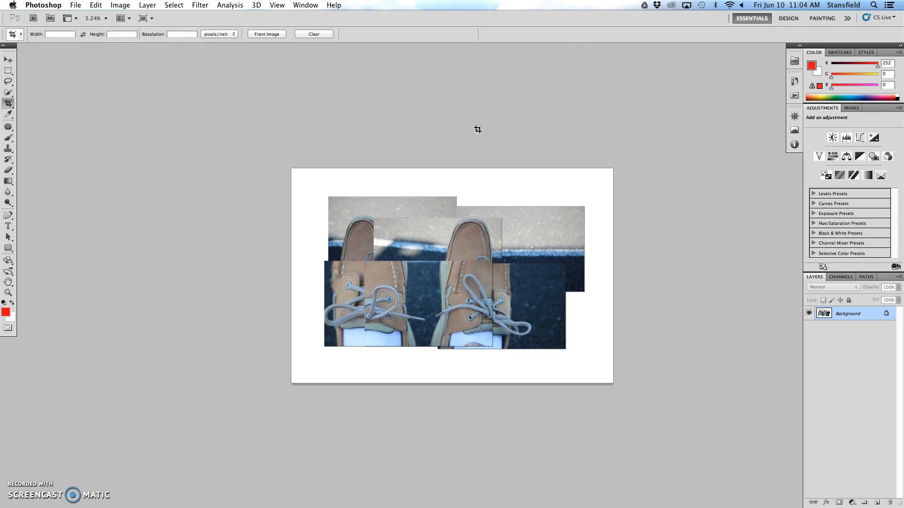
click(117, 5)
click(141, 88)
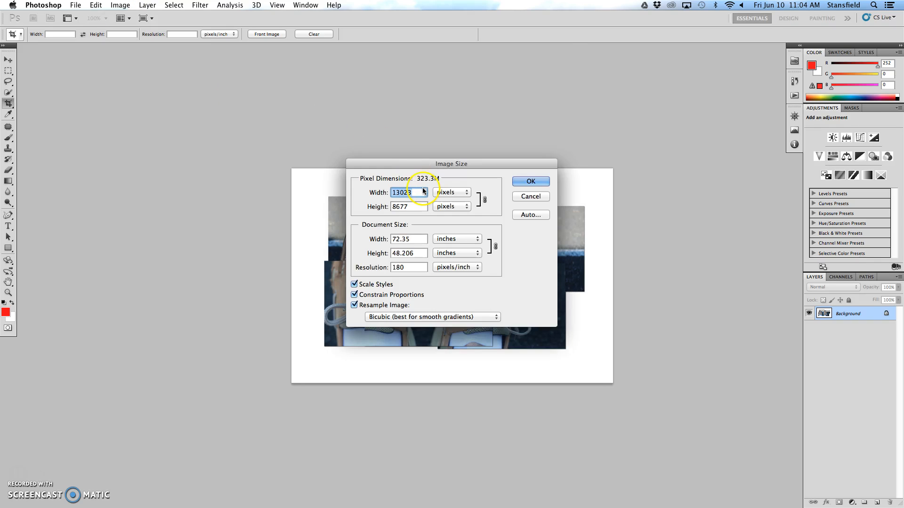
double_click(401, 239)
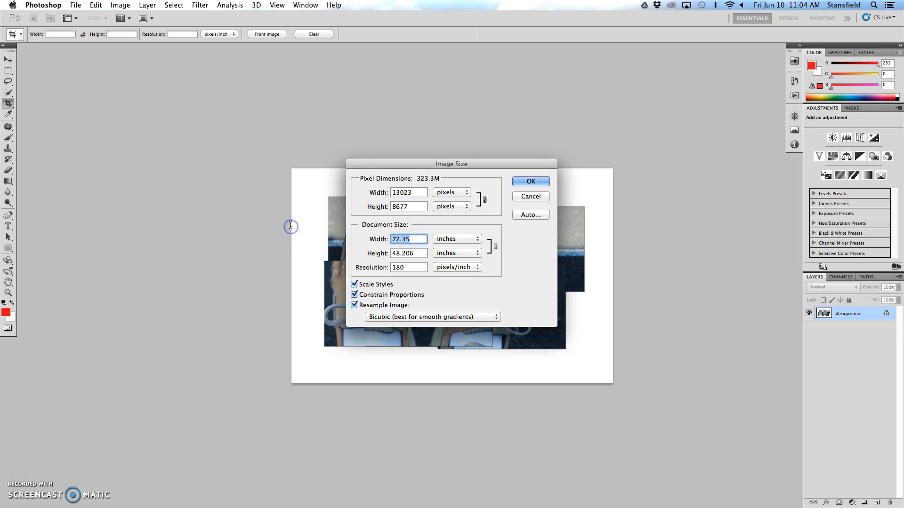
text(10)
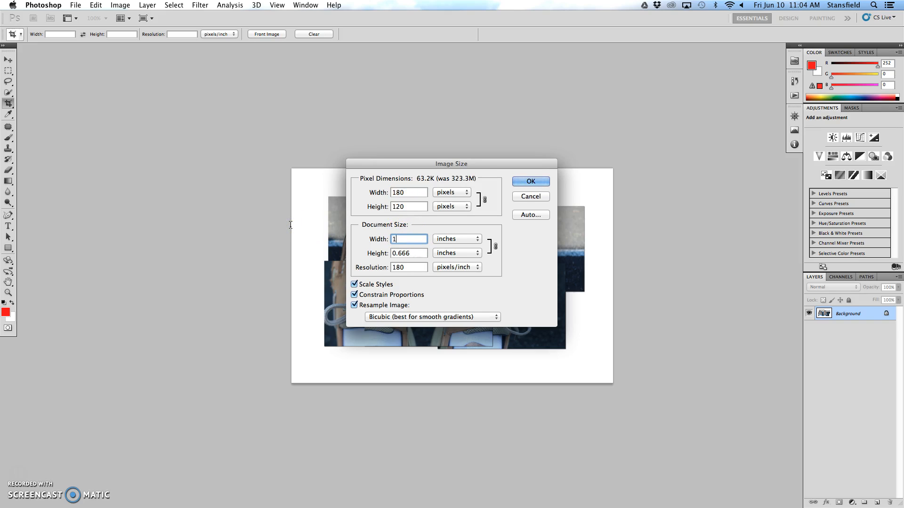
key(Tab)
key(Tab)
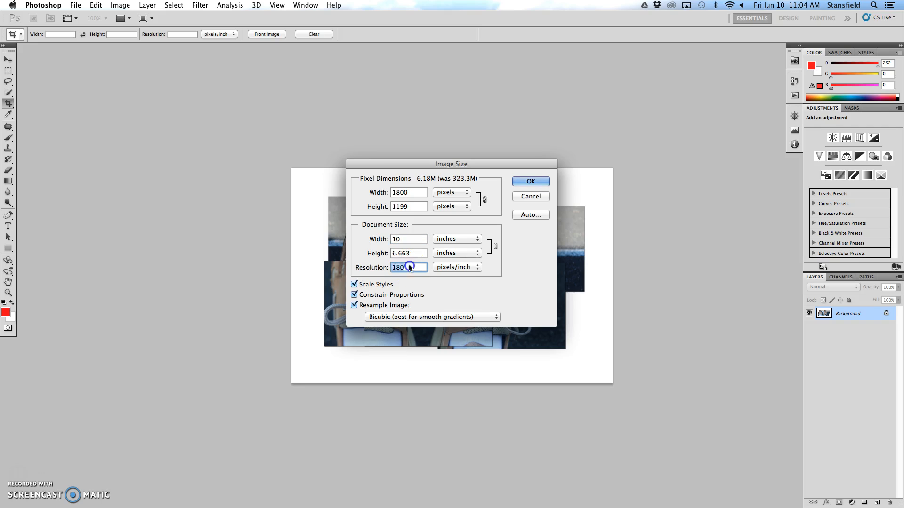
text(300)
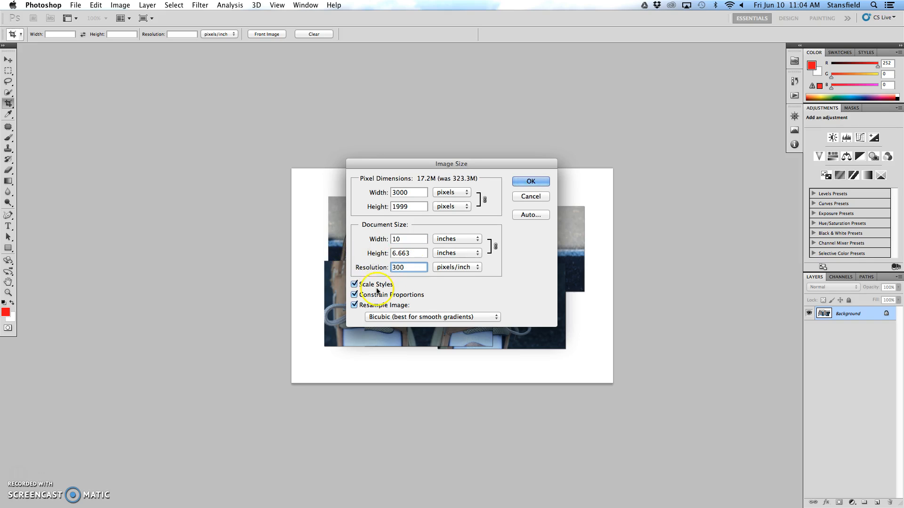
- Choose Bicubic Sharper (best for reduction) resampling and apply the image resize
click(404, 325)
click(445, 334)
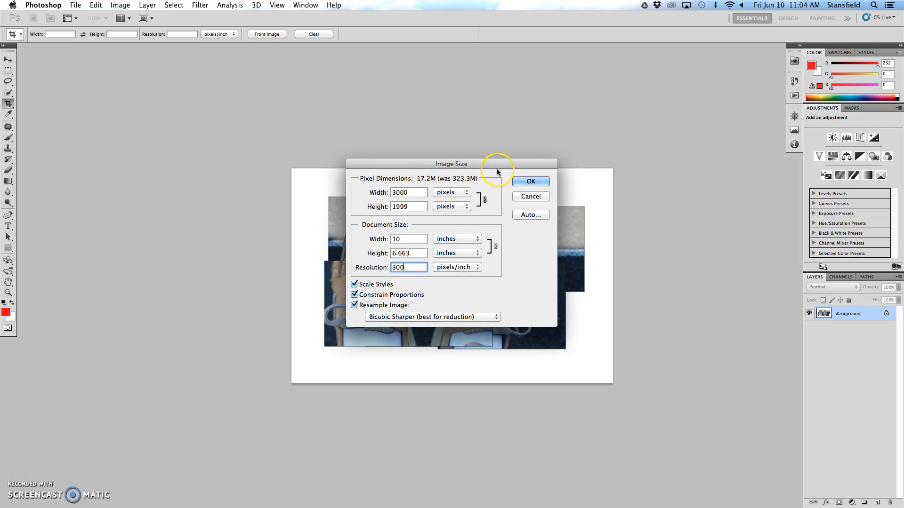
click(531, 182)
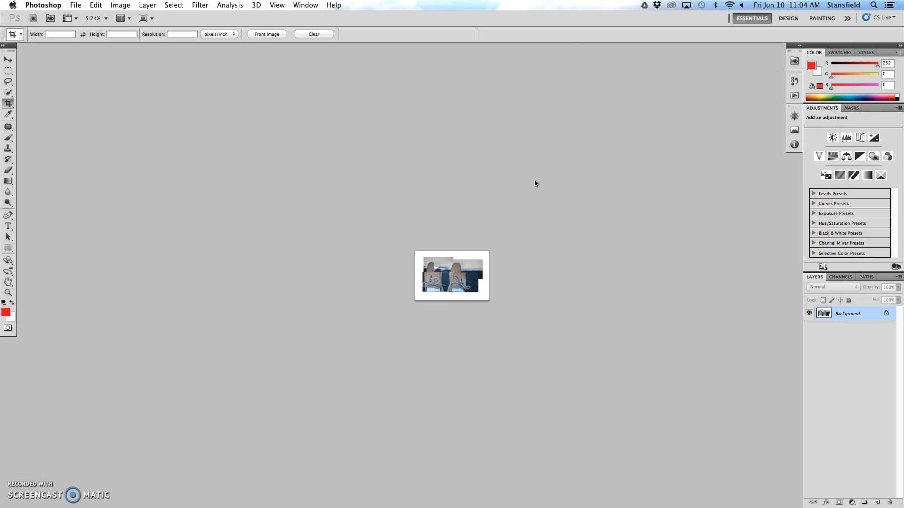
- Save the flattened montage on the Desktop as a JPEG at Maximum quality 12, and close the document
key(super+1)
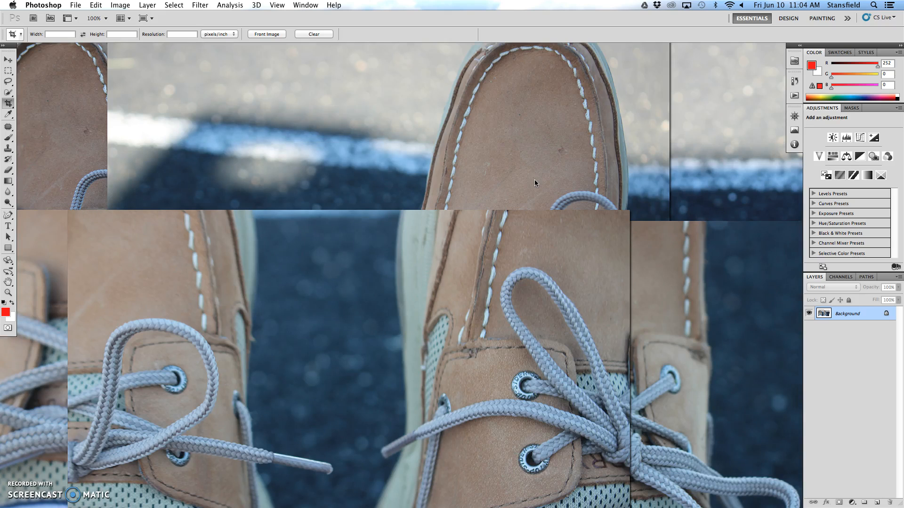
key(super+0)
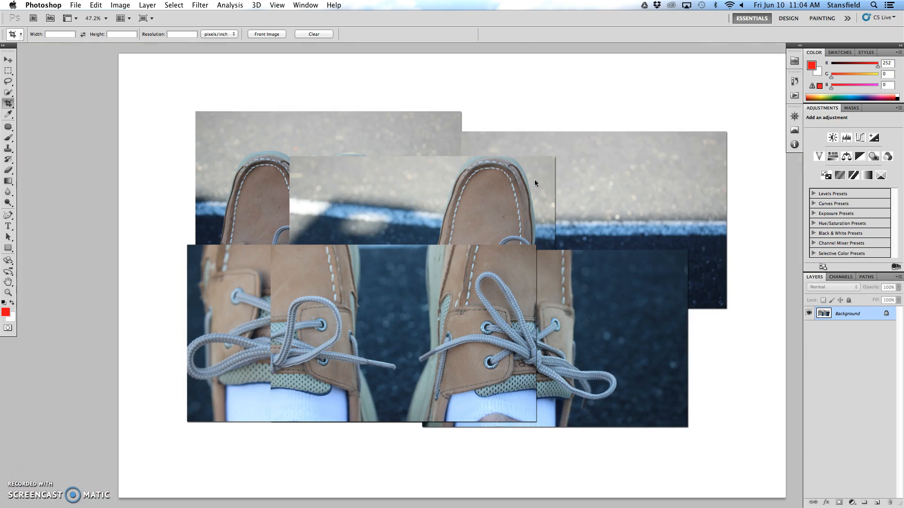
click(79, 8)
click(126, 145)
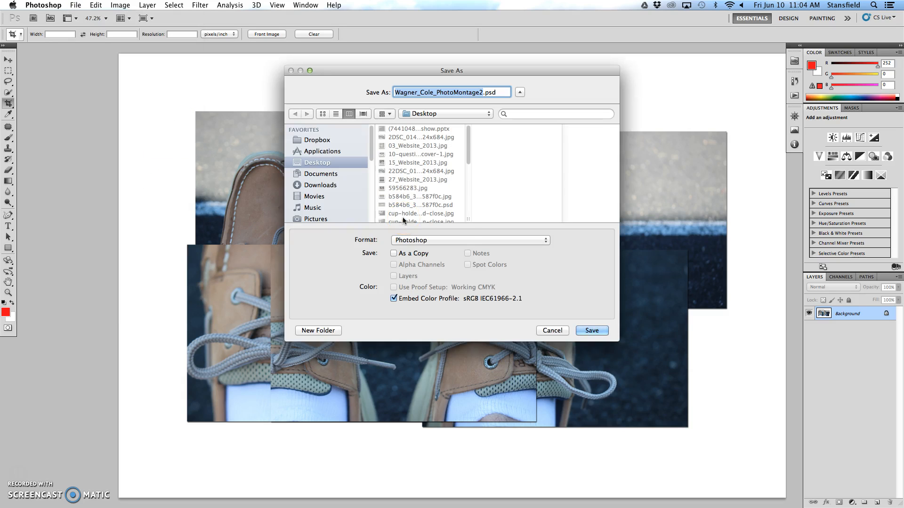
click(448, 240)
click(430, 299)
click(599, 333)
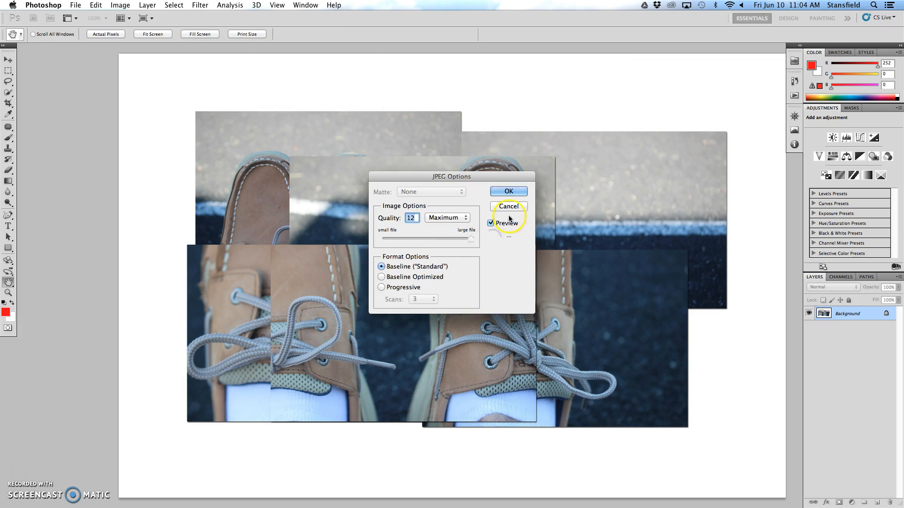
click(514, 191)
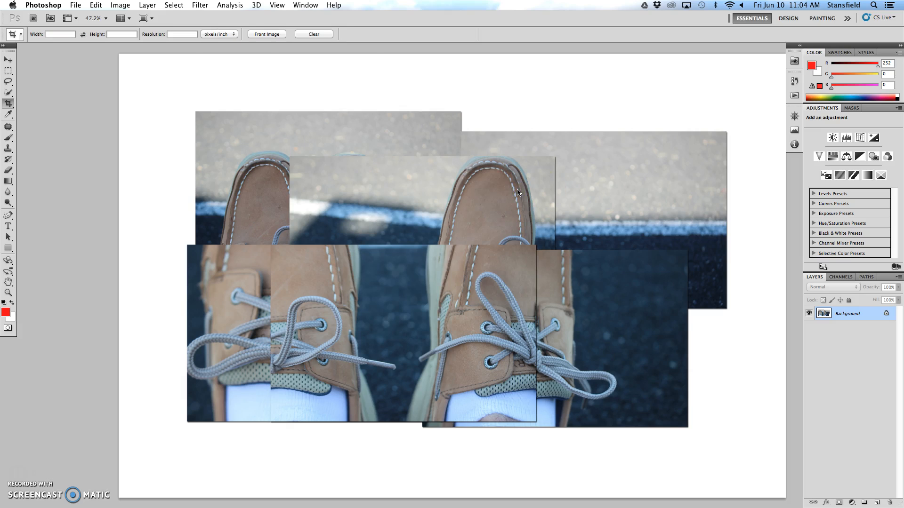
key(super+w)
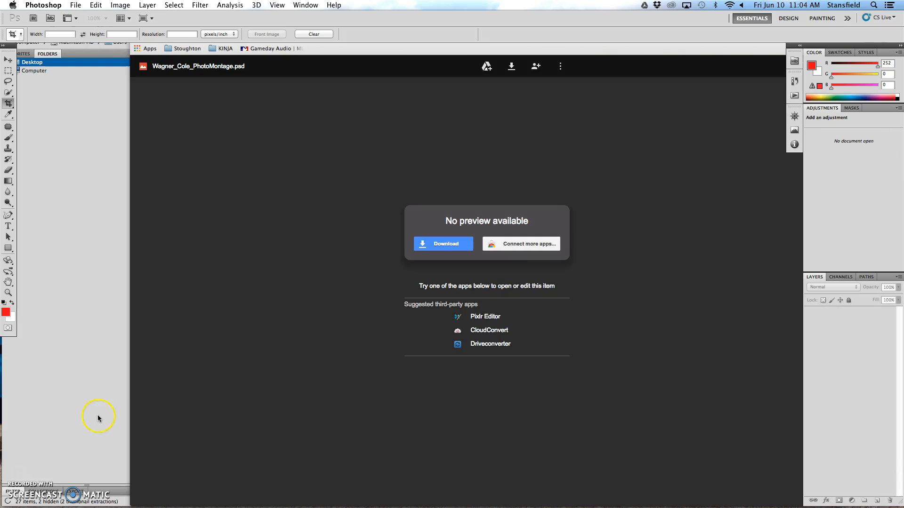
- Switch to Adobe Bridge and compare the previews and metadata of the original PSD, the cropped PSD and the JPEG montage
click(18, 474)
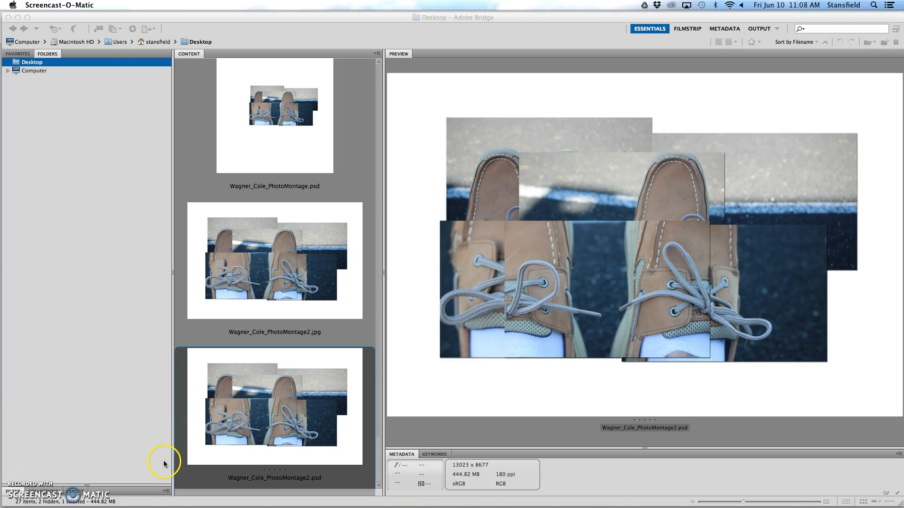
click(323, 379)
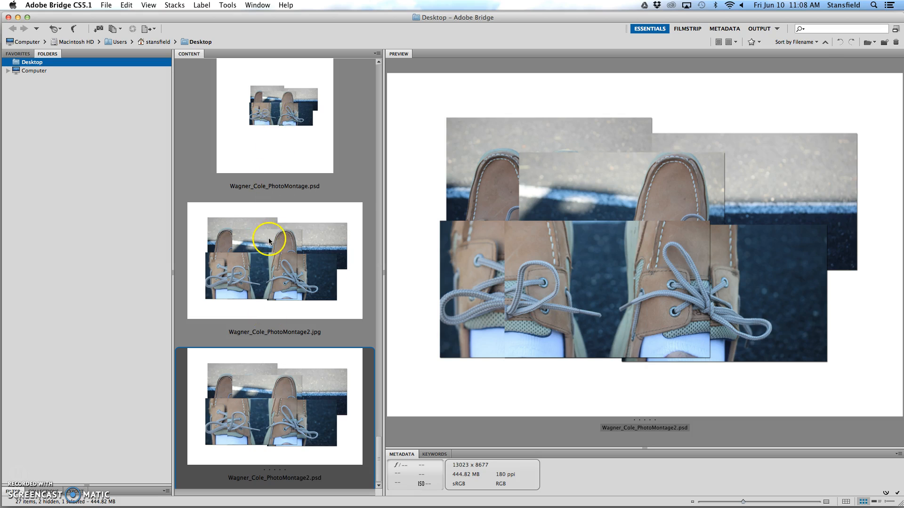
click(266, 122)
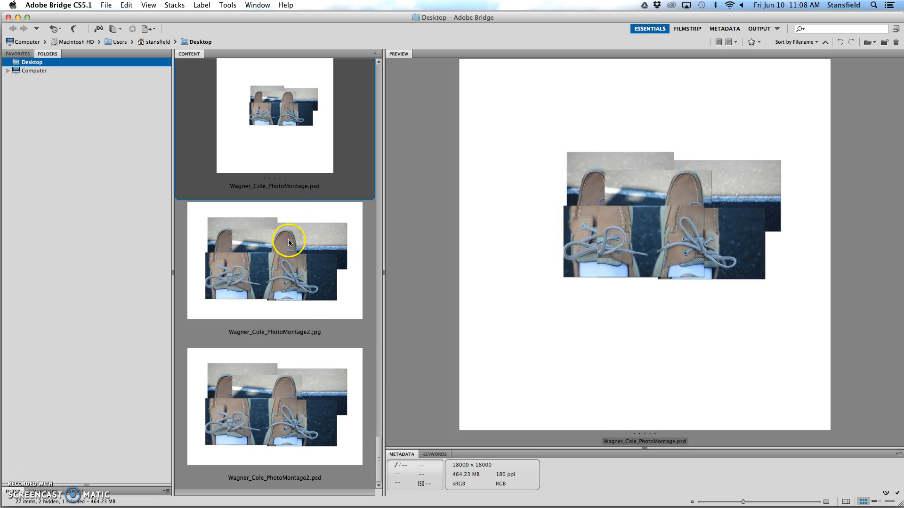
click(284, 424)
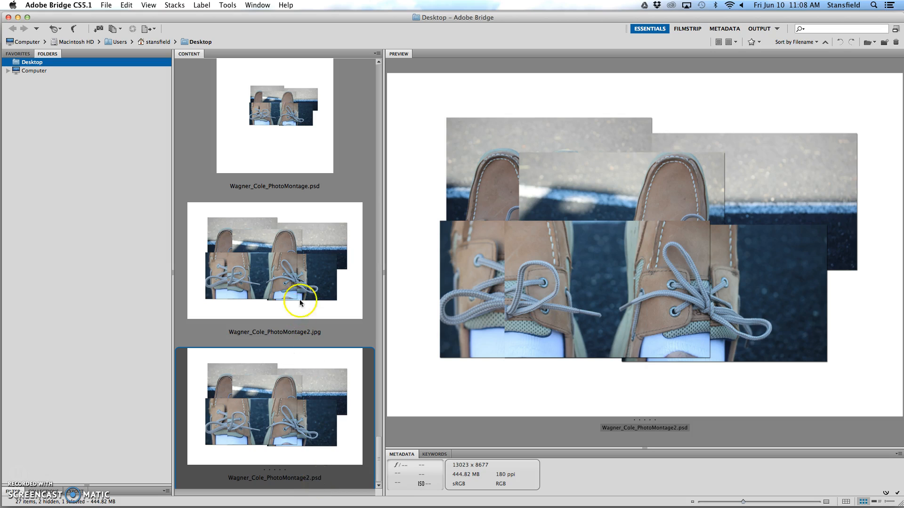
click(298, 284)
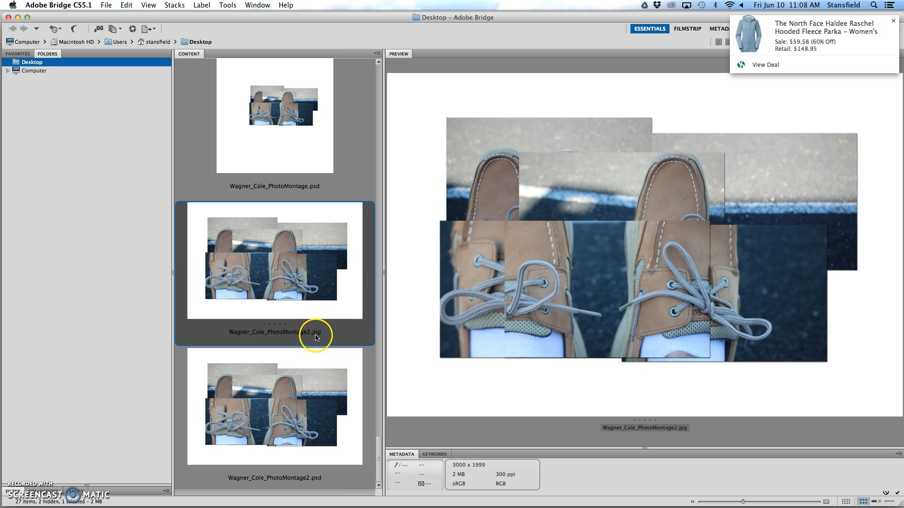
click(893, 21)
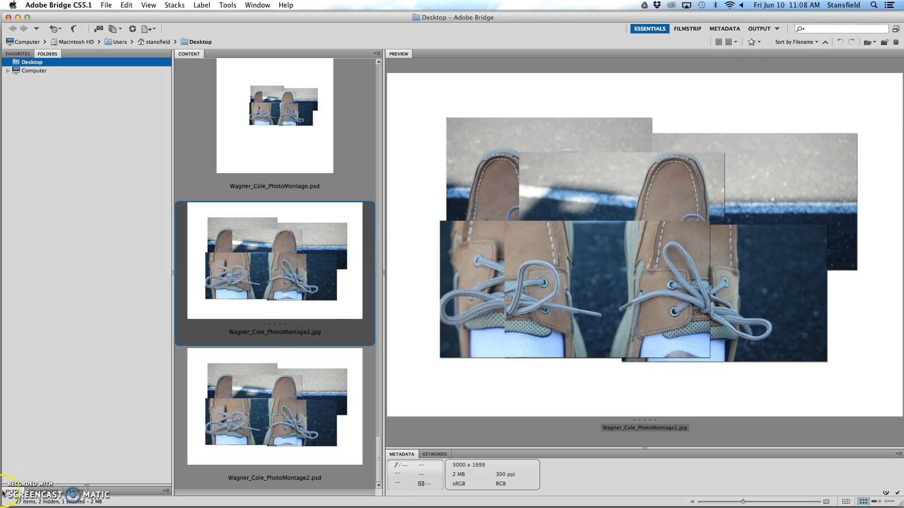
- Open the PhotoMontage2 PSD and JPEG from Bridge in Photoshop, ending on the layered PSD
click(303, 386)
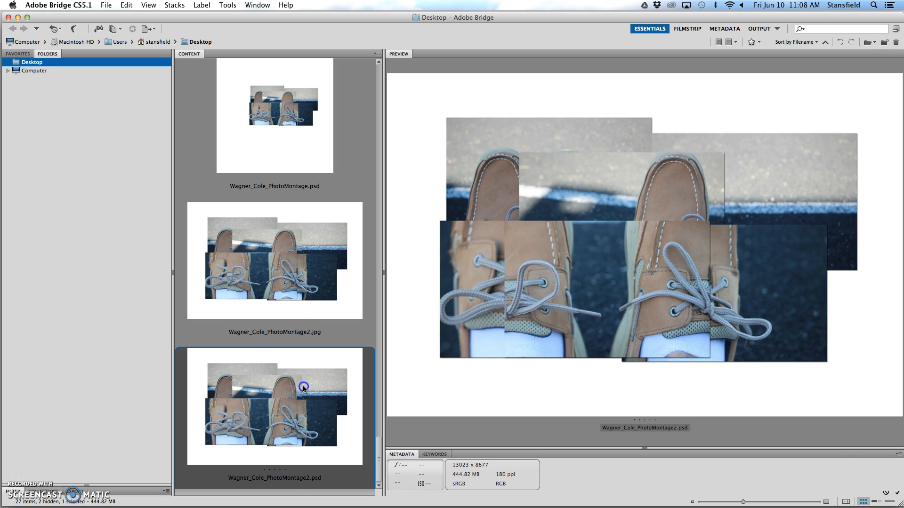
double_click(303, 387)
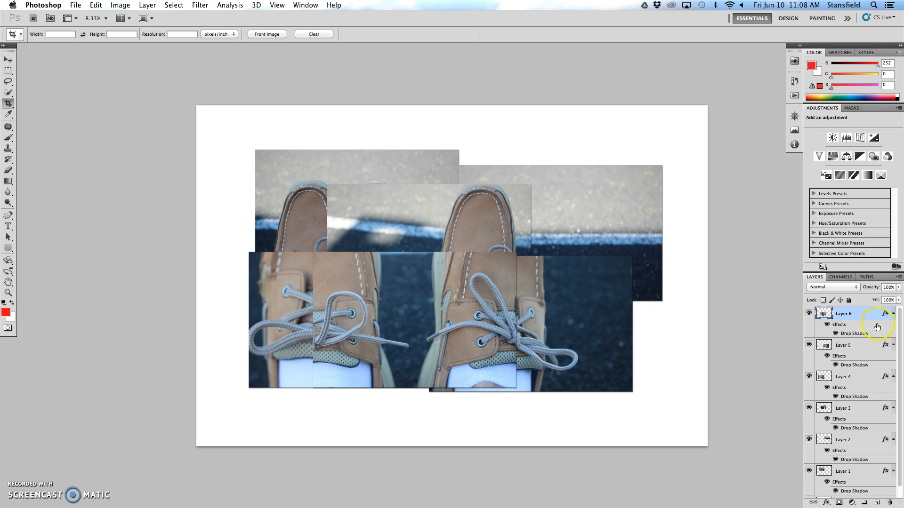
key(super+Tab)
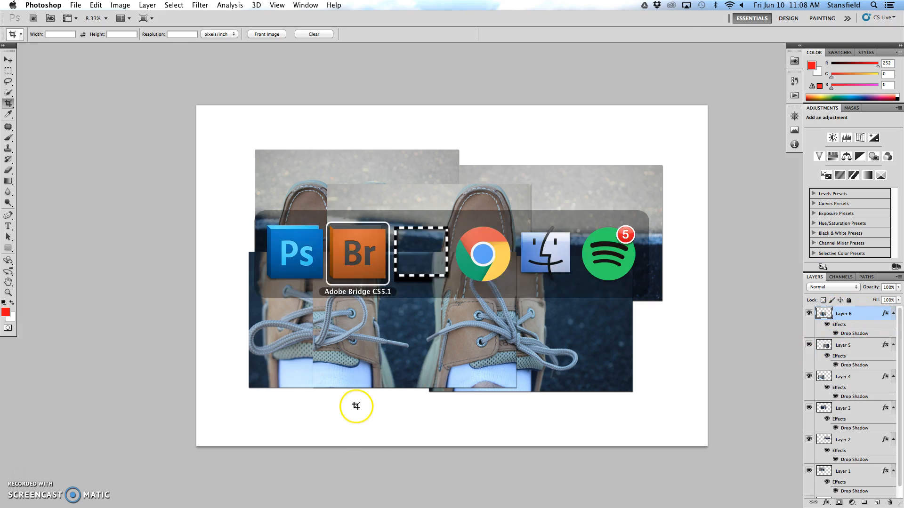
double_click(257, 294)
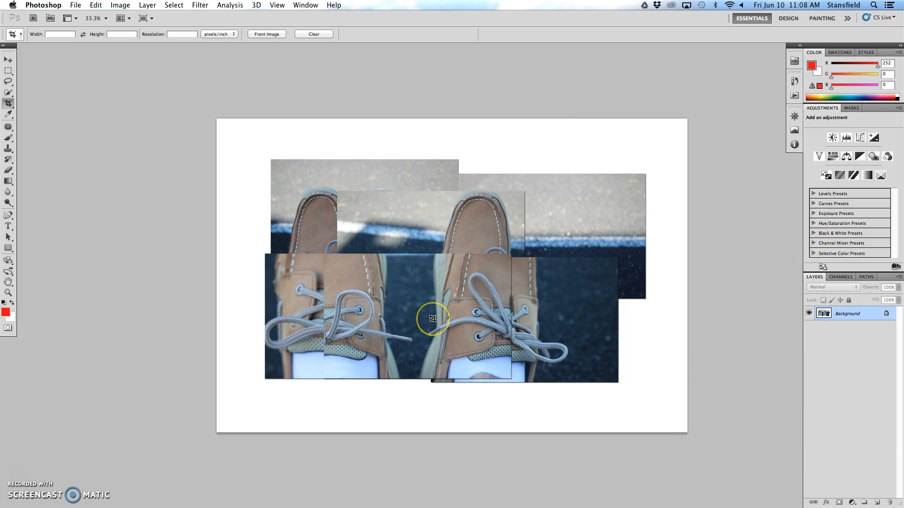
key(ctrl+Tab)
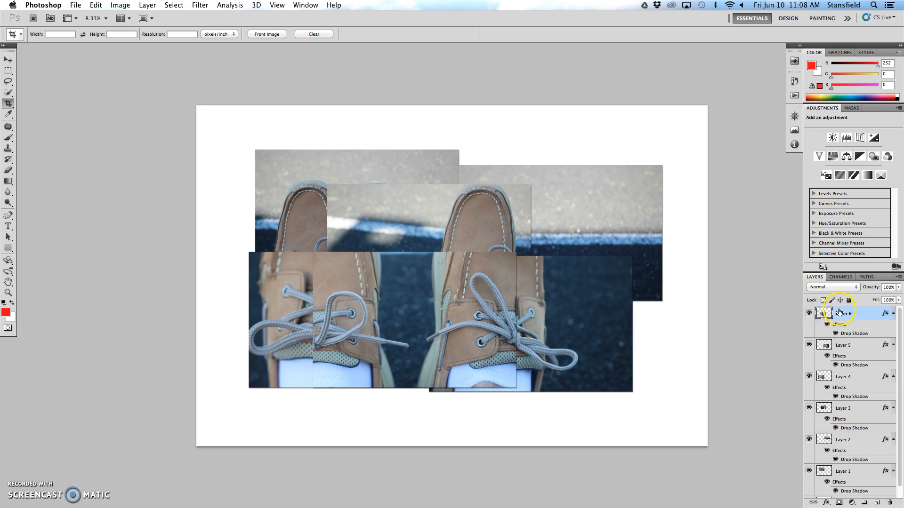
- Strengthen Layer 6's drop shadow to a distance of 46 px, a spread of 16% and a size of about 95 px
double_click(857, 335)
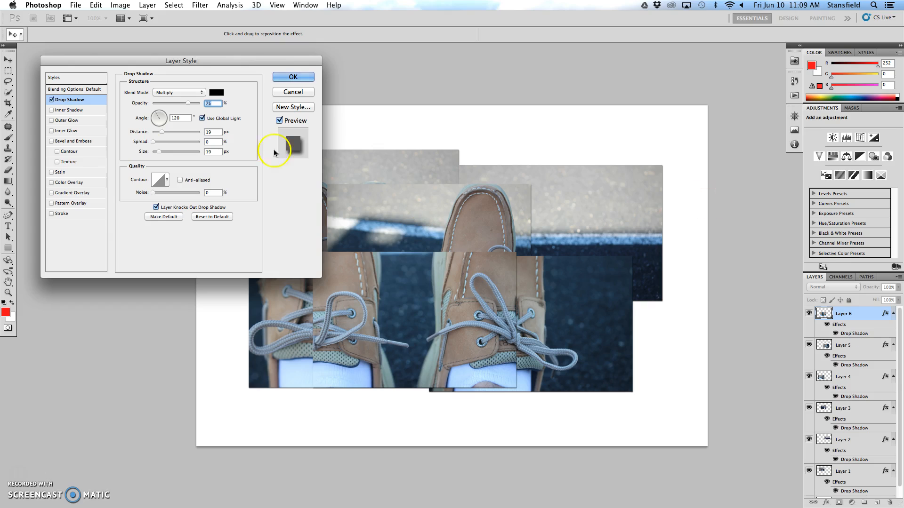
mouse_move(165, 138)
mouse_down()
mouse_move(170, 132)
mouse_move(172, 152)
mouse_up()
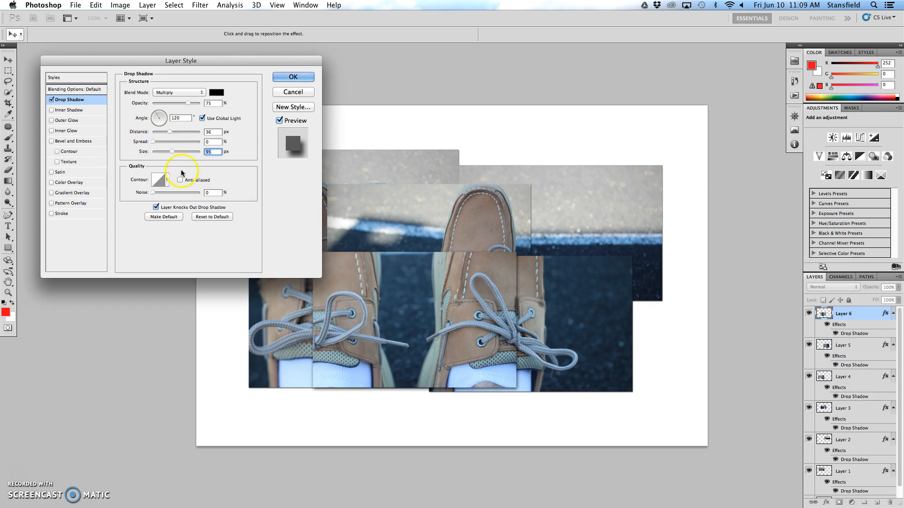
click(161, 144)
drag(170, 132, 174, 133)
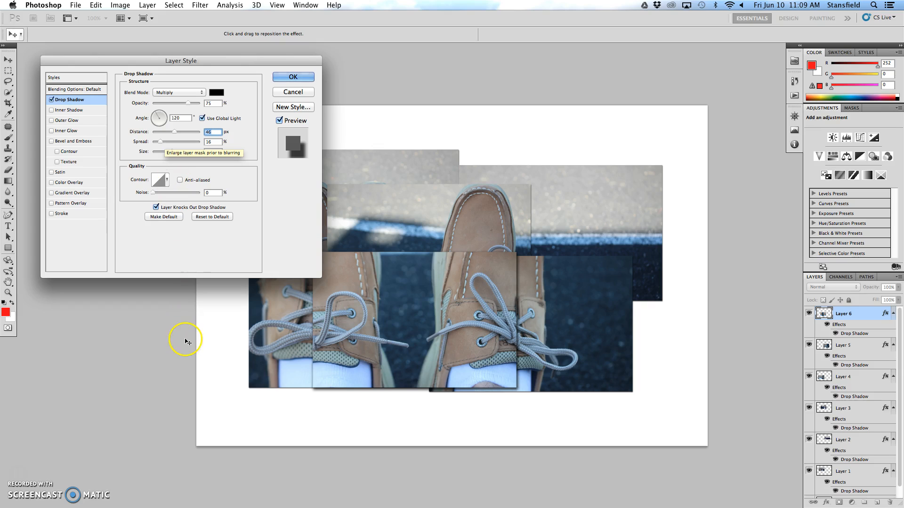
click(293, 77)
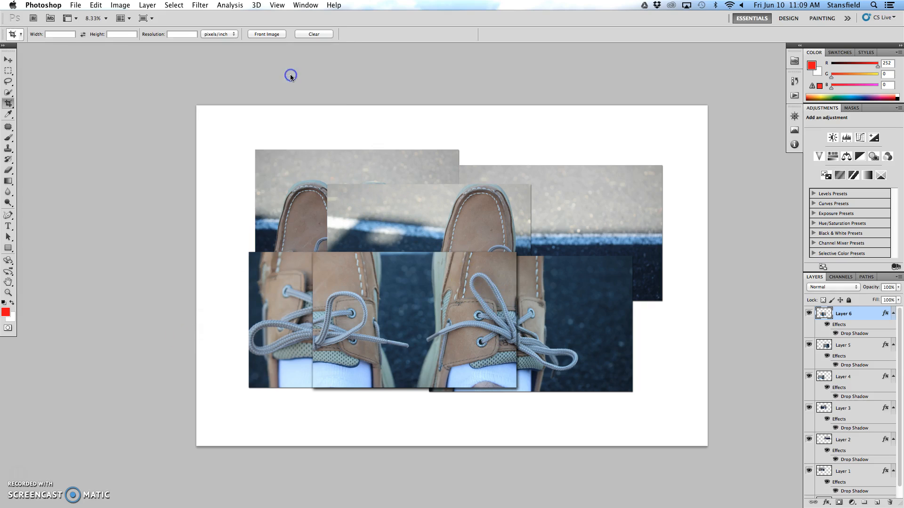
- Copy Layer 6's layer style and paste it onto Layers 1 through 5
right_click(892, 314)
key(Escape)
right_click(892, 314)
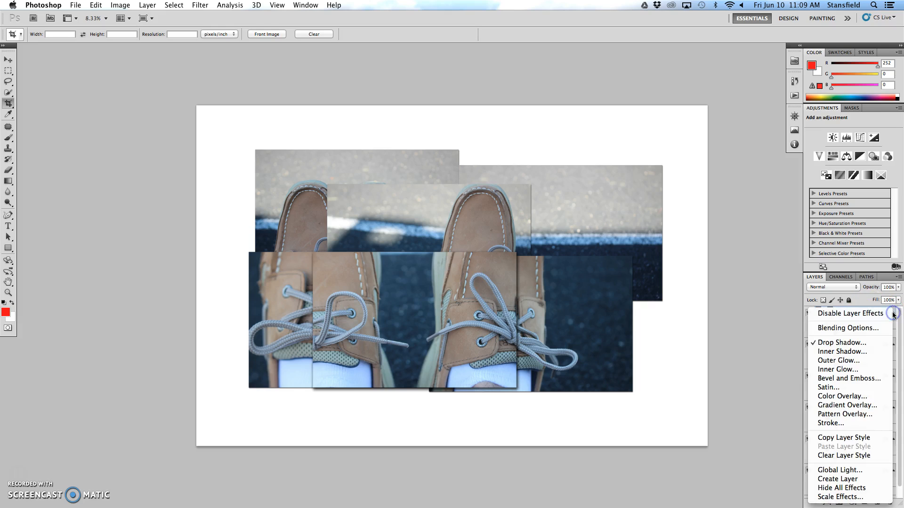
click(857, 443)
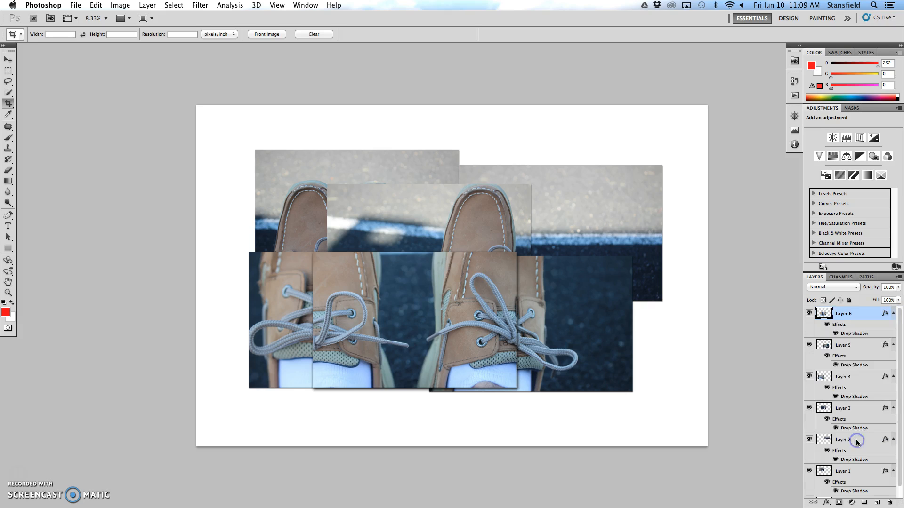
click(856, 346)
scroll(855, 347, down, 1)
shift+click(842, 463)
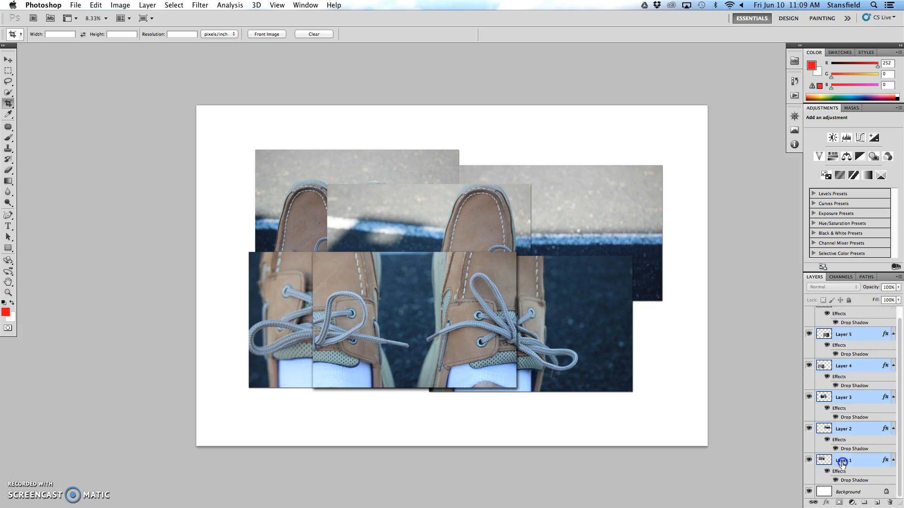
right_click(869, 465)
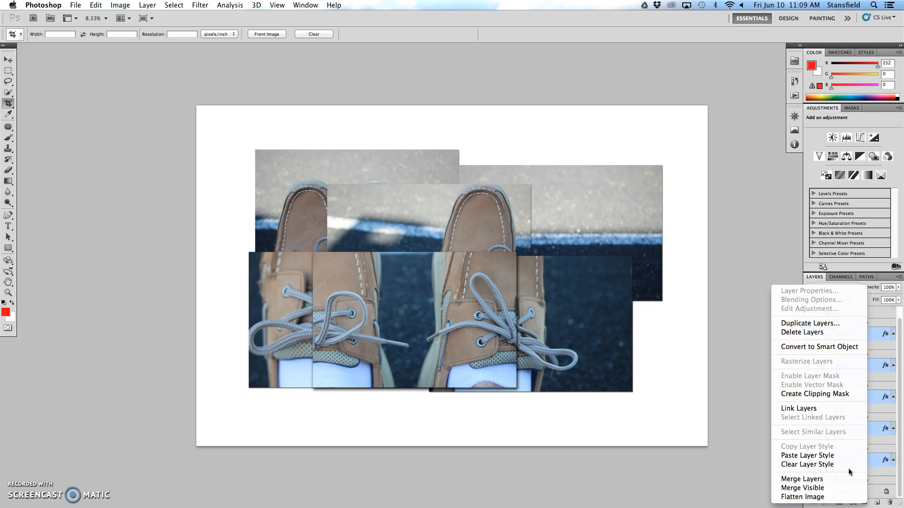
click(825, 457)
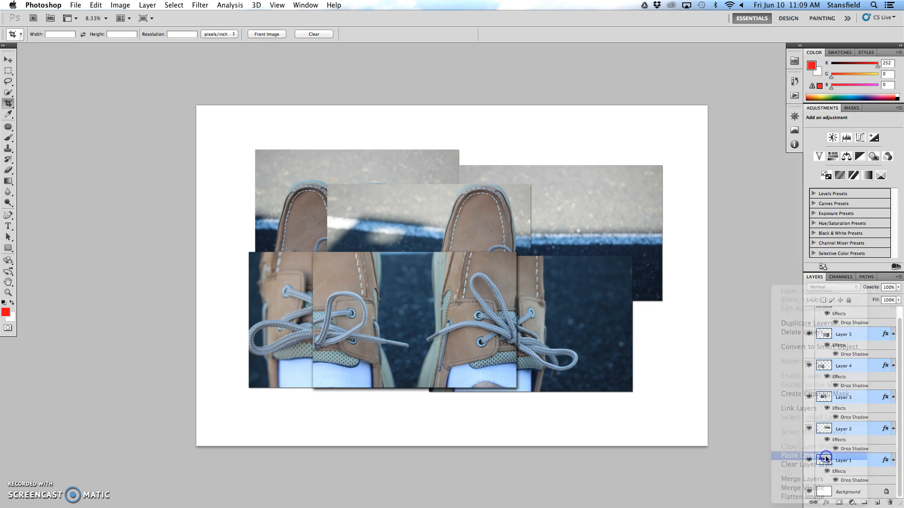